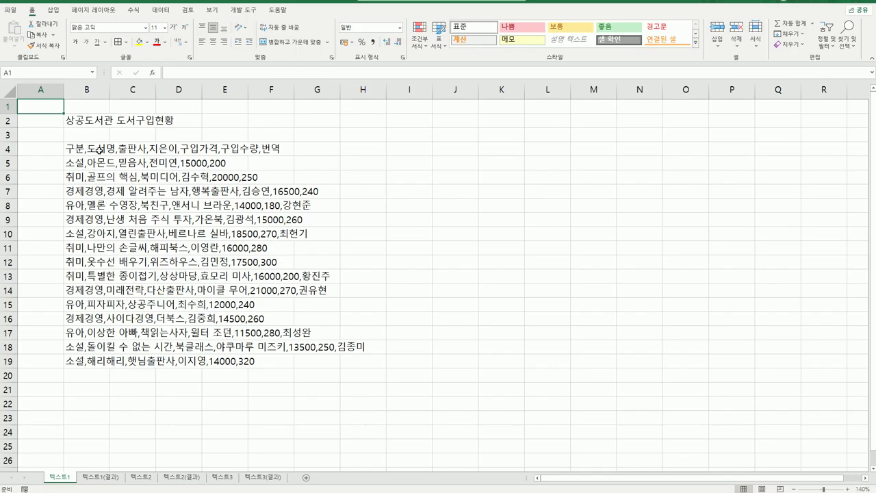
# Start Text to Columns on the book purchase list in B4:B19, treating the source data as delimited
pyautogui.click(85, 151)
pyautogui.click(85, 163)
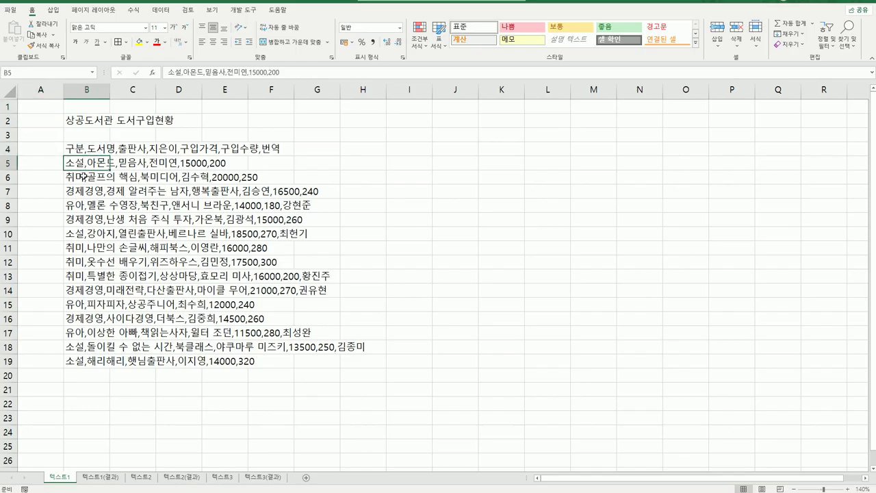
pyautogui.click(83, 177)
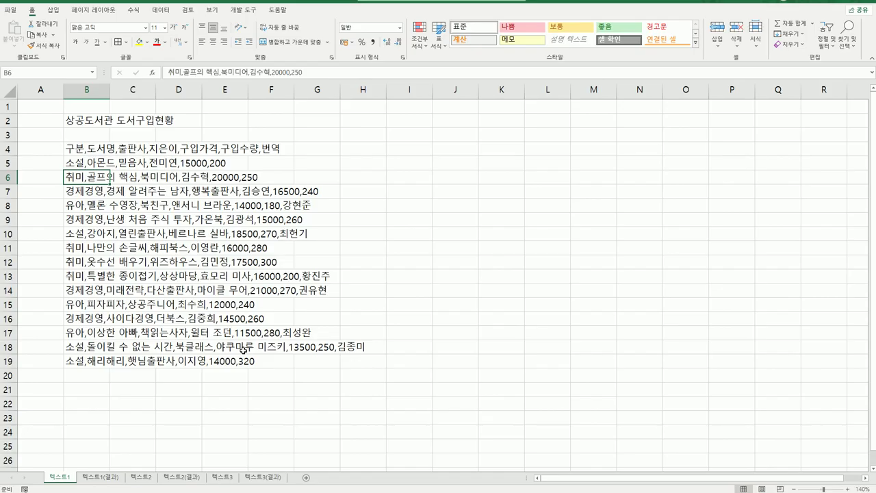
pyautogui.moveTo(95, 148); pyautogui.dragTo(92, 373)
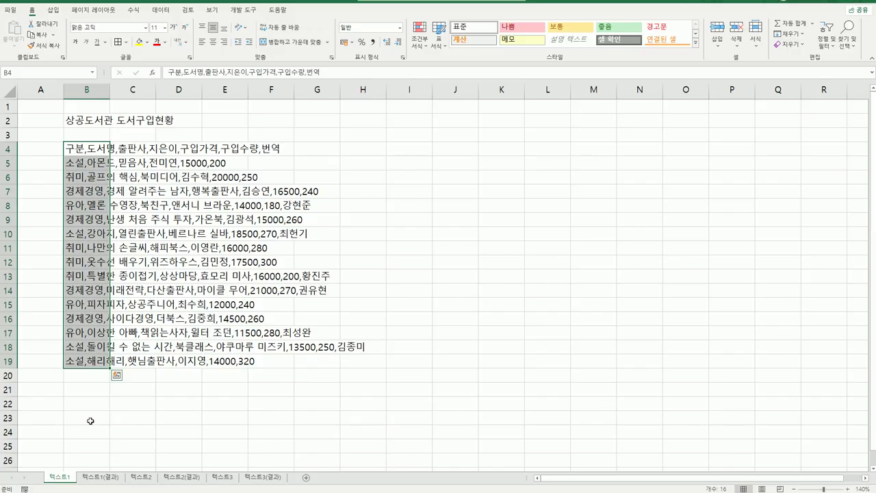
pyautogui.press('Escape')
pyautogui.click(164, 9)
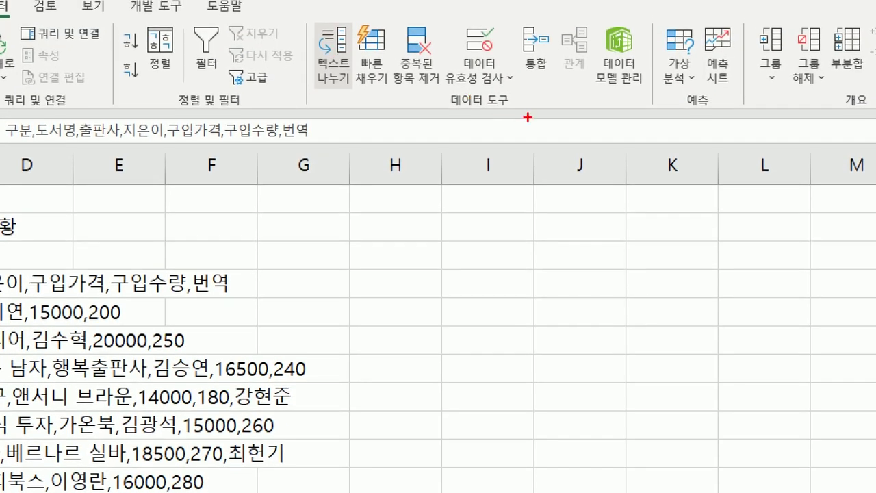
pyautogui.moveTo(354, 91)
pyautogui.mouseDown()
pyautogui.moveTo(322, 1)
pyautogui.moveTo(359, 115)
pyautogui.moveTo(352, 111)
pyautogui.mouseUp()
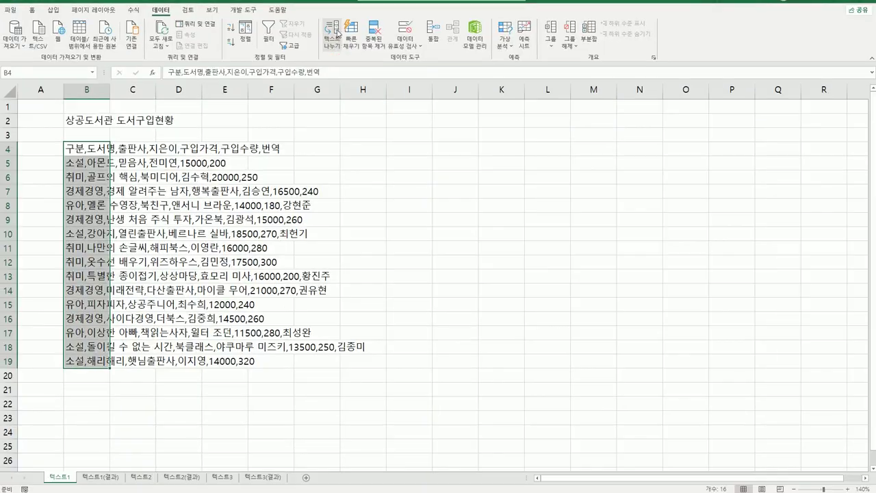
pyautogui.click(334, 65)
pyautogui.moveTo(472, 122); pyautogui.dragTo(472, 141)
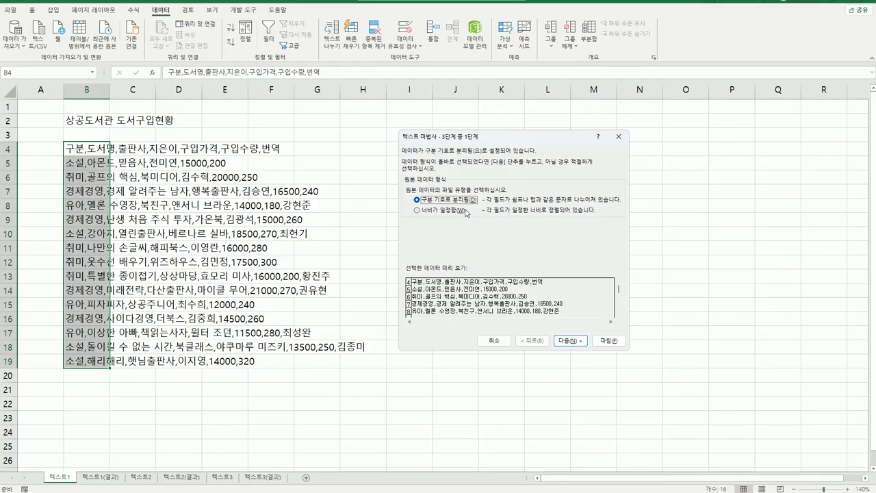
pyautogui.click(566, 343)
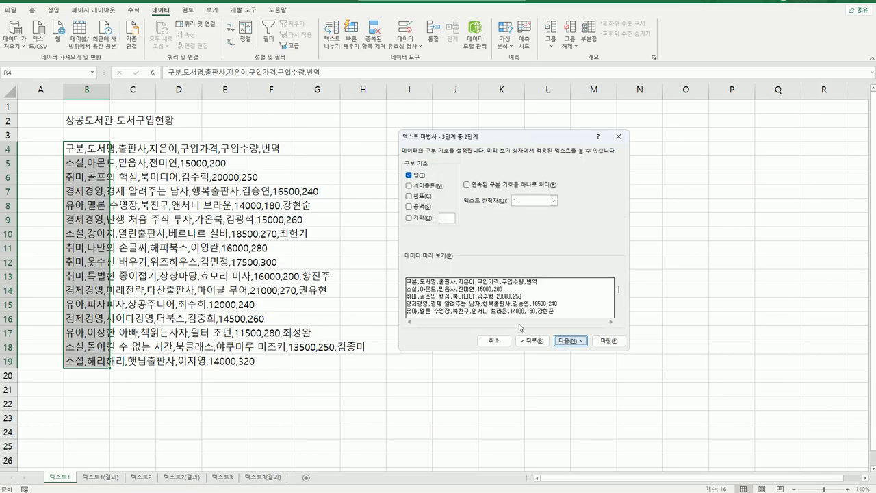
# Make the comma the only delimiter for the book list by deselecting the tab delimiter
pyautogui.click(408, 176)
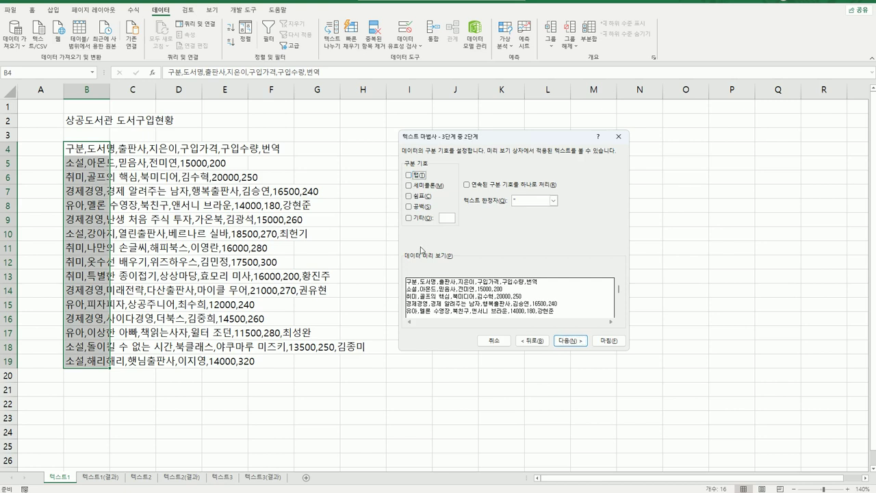
pyautogui.click(408, 198)
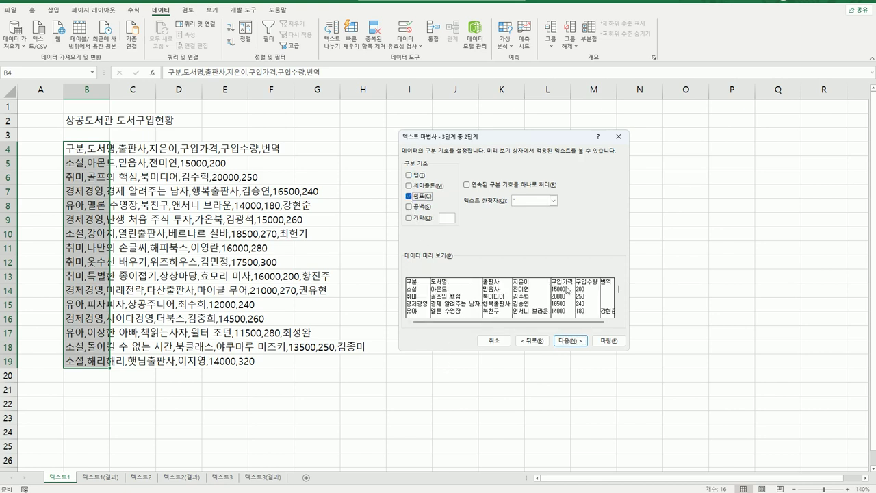
pyautogui.click(570, 341)
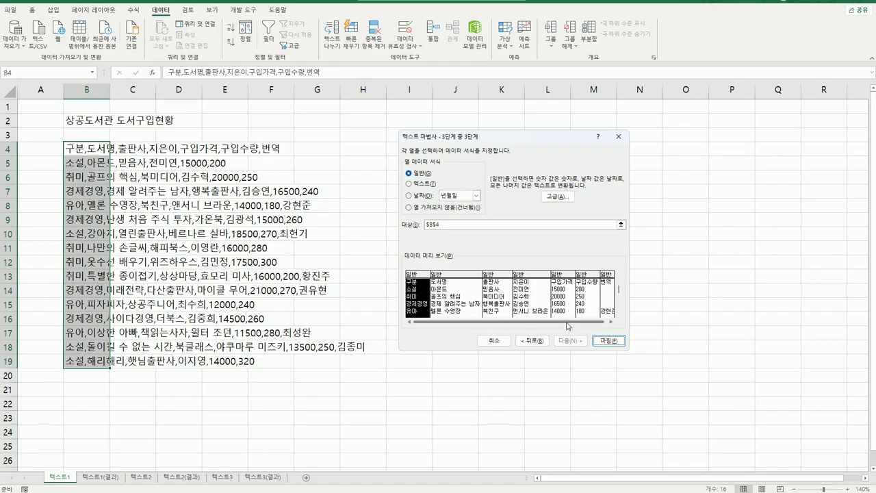
# Exclude the 번역 column from the import and finish splitting the book list with destination $B$4
pyautogui.click(610, 322)
pyautogui.click(605, 293)
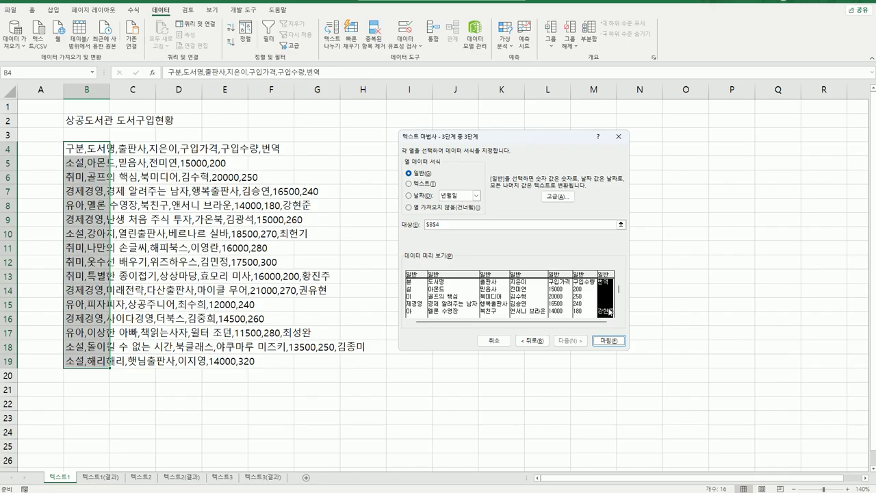
pyautogui.click(457, 207)
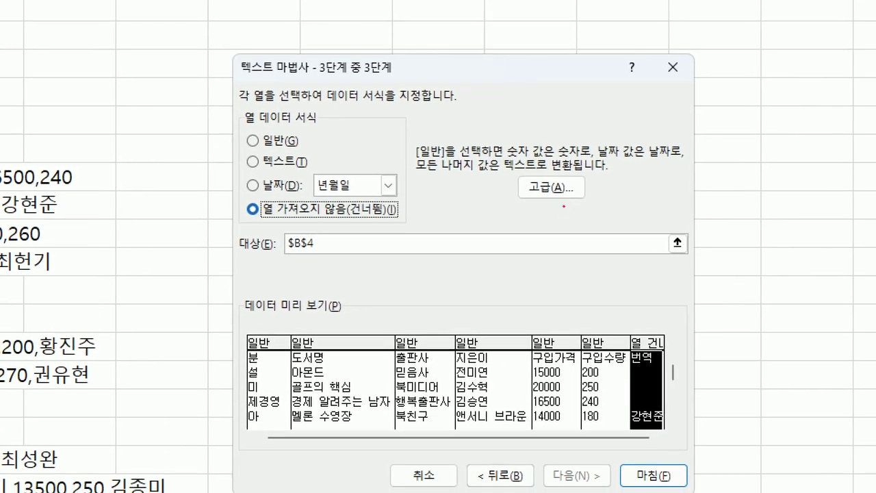
pyautogui.moveTo(665, 453)
pyautogui.mouseDown()
pyautogui.moveTo(611, 353)
pyautogui.moveTo(686, 404)
pyautogui.moveTo(654, 451)
pyautogui.mouseUp()
pyautogui.moveTo(398, 232)
pyautogui.mouseDown()
pyautogui.moveTo(305, 246)
pyautogui.moveTo(285, 181)
pyautogui.moveTo(418, 219)
pyautogui.moveTo(362, 238)
pyautogui.moveTo(351, 227)
pyautogui.mouseUp()
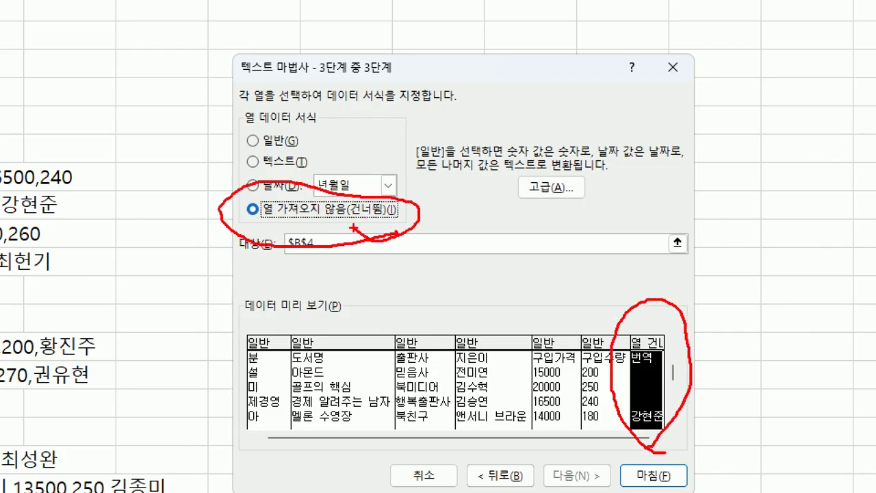
pyautogui.press('Escape')
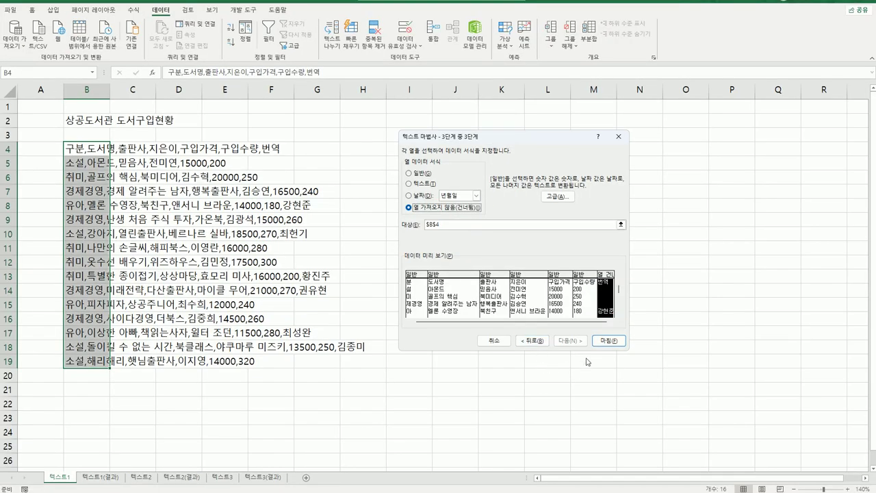
pyautogui.click(614, 342)
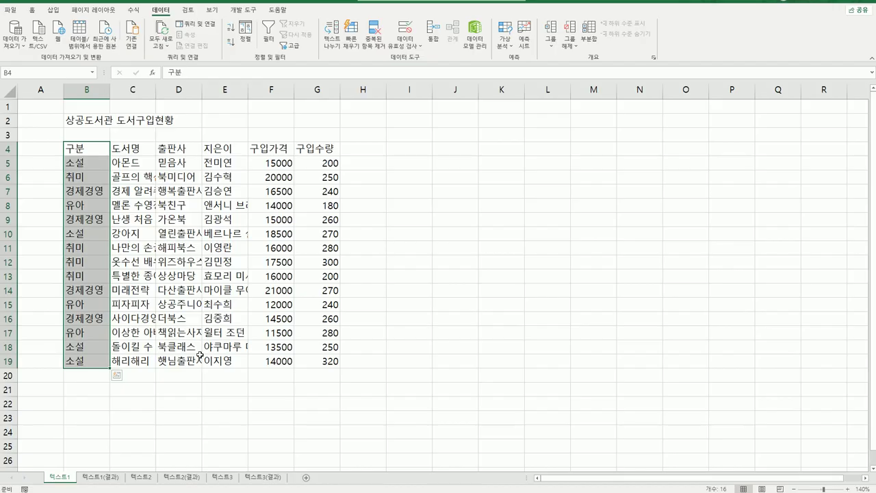
# Auto-fit columns C, D and E on the 텍스트1 sheet and compare the table with the 텍스트1(결과) sheet
pyautogui.click(118, 480)
pyautogui.click(74, 480)
pyautogui.click(196, 424)
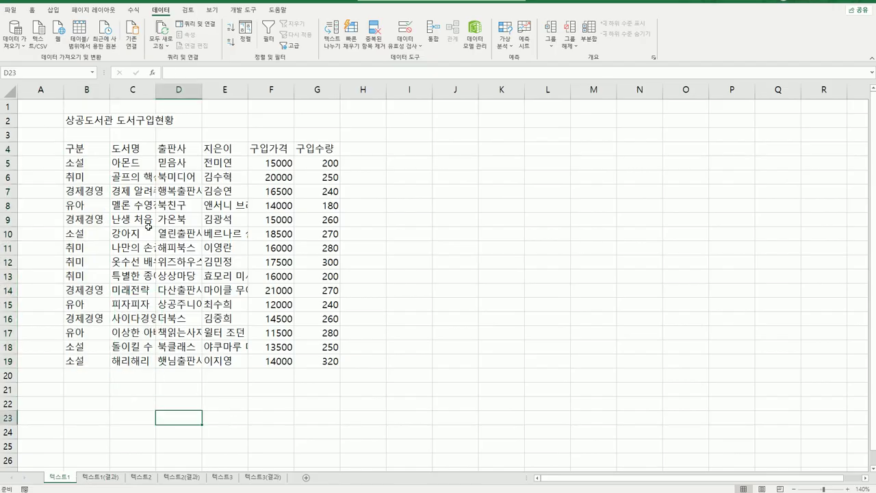
pyautogui.doubleClick(156, 90)
pyautogui.doubleClick(255, 90)
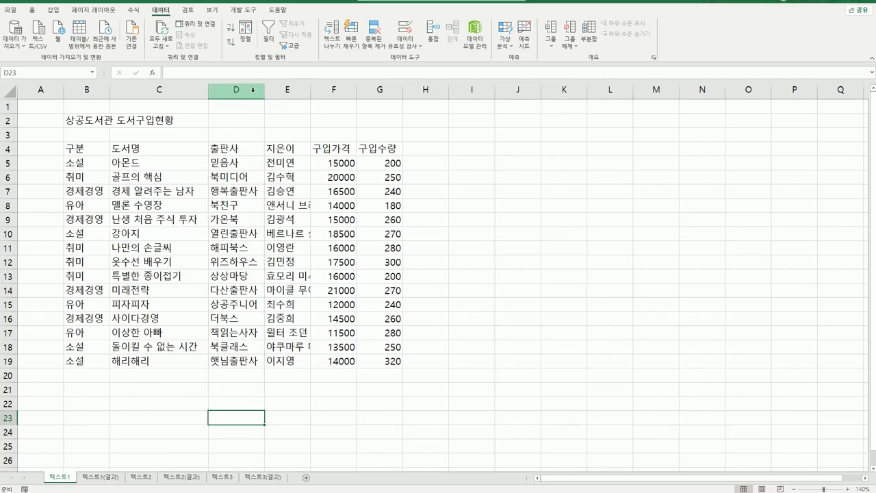
pyautogui.doubleClick(310, 90)
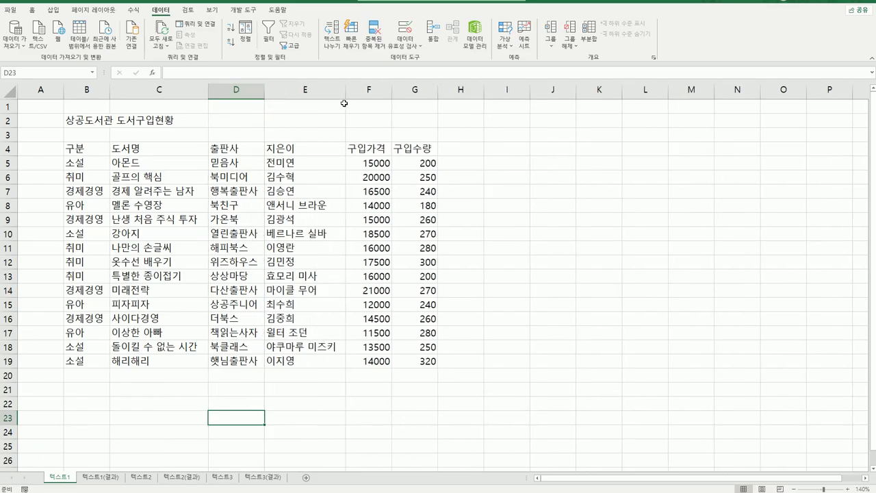
pyautogui.click(102, 477)
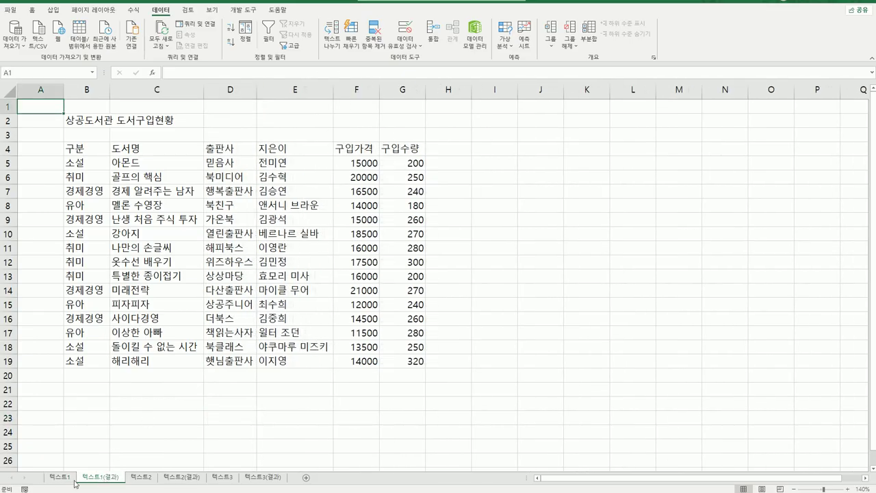
pyautogui.click(61, 477)
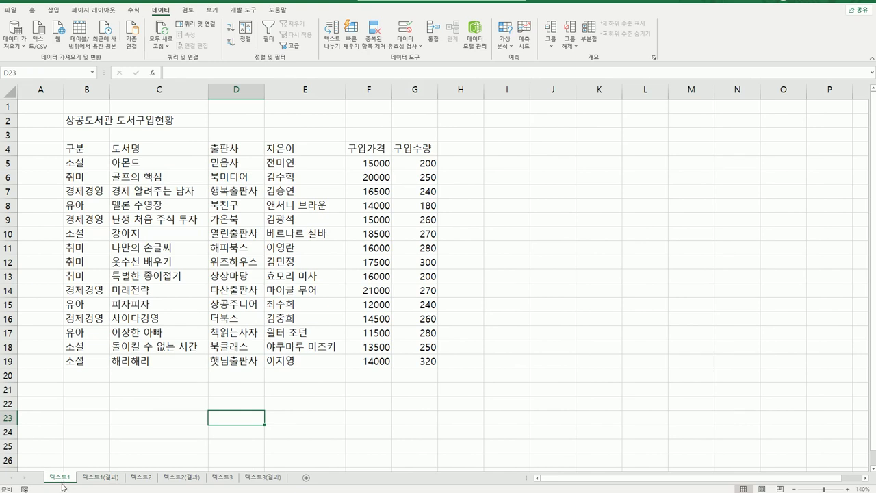
# On the 텍스트2 sheet, start Text to Columns on the baseball team data in A3:A10 as delimited data
pyautogui.click(142, 478)
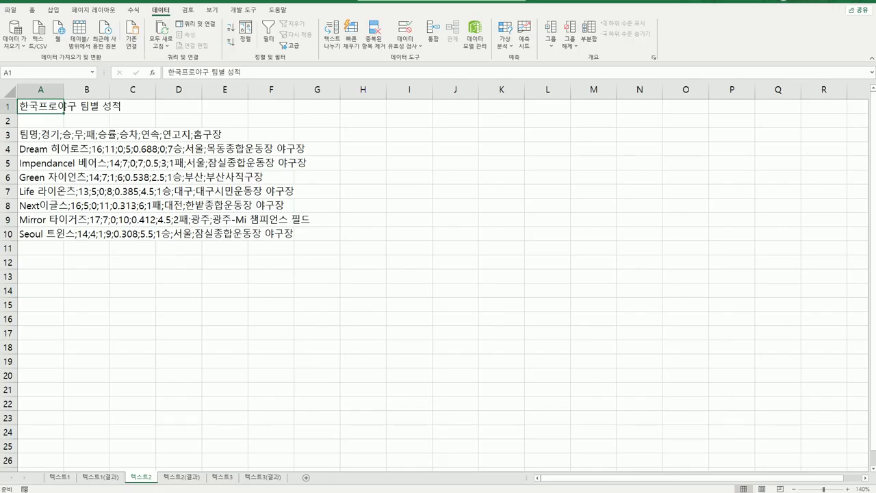
pyautogui.click(137, 425)
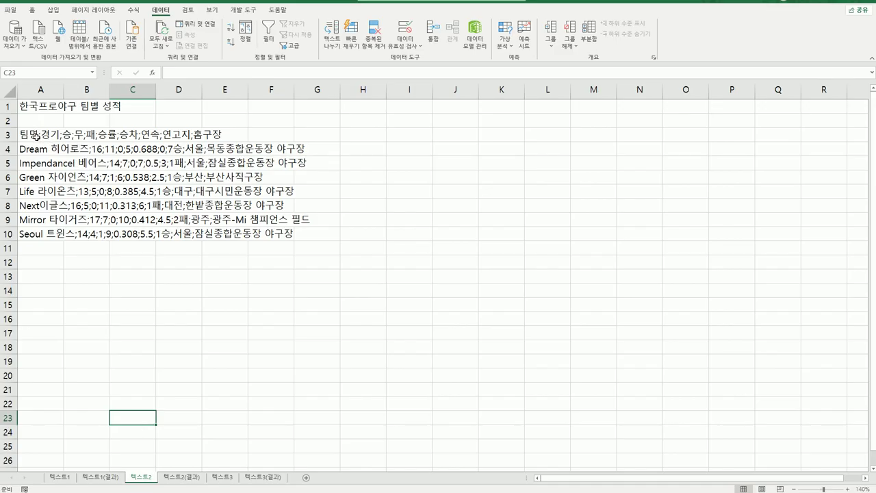
pyautogui.moveTo(37, 135); pyautogui.dragTo(32, 235)
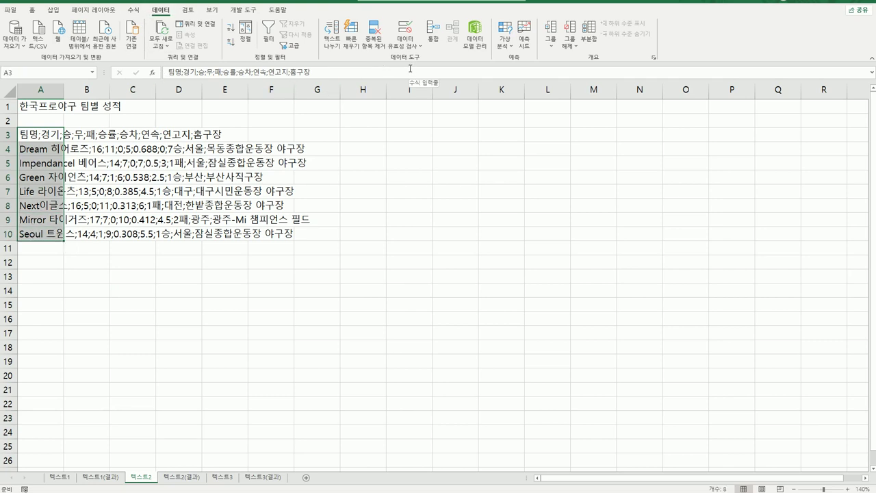
pyautogui.click(333, 33)
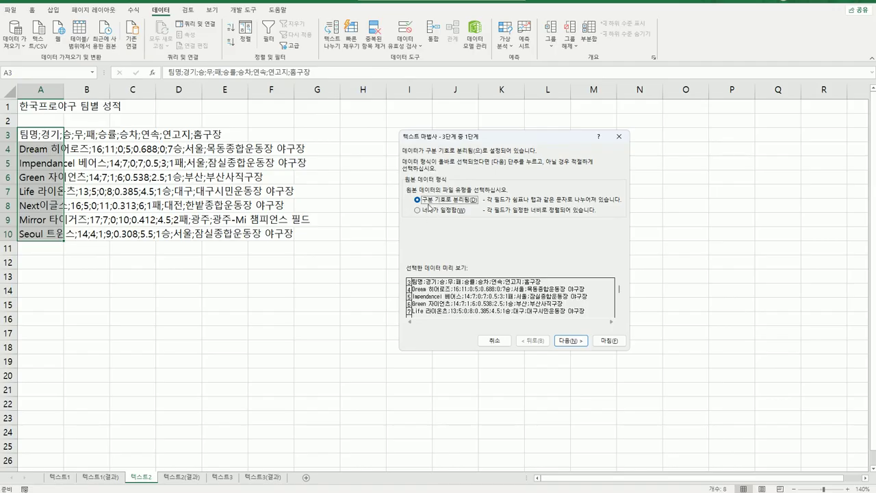
pyautogui.click(572, 342)
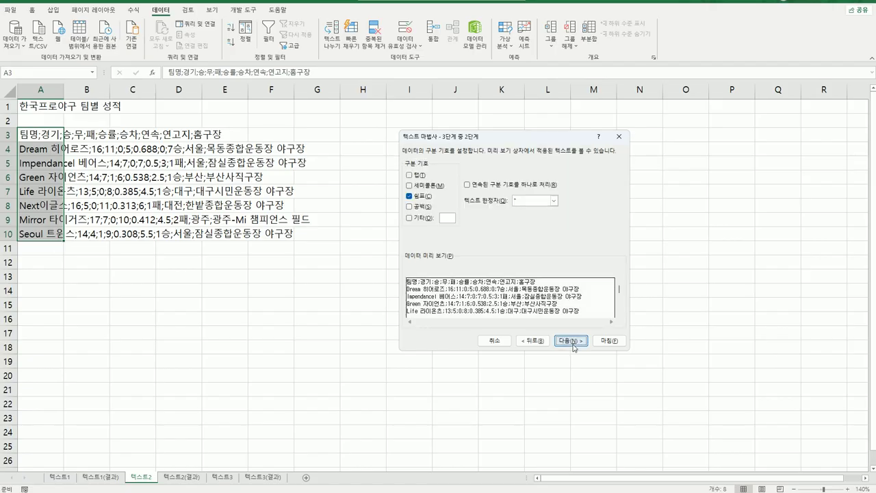
# Make the semicolon the only delimiter for the team data by deselecting the comma delimiter
pyautogui.click(409, 197)
pyautogui.click(409, 186)
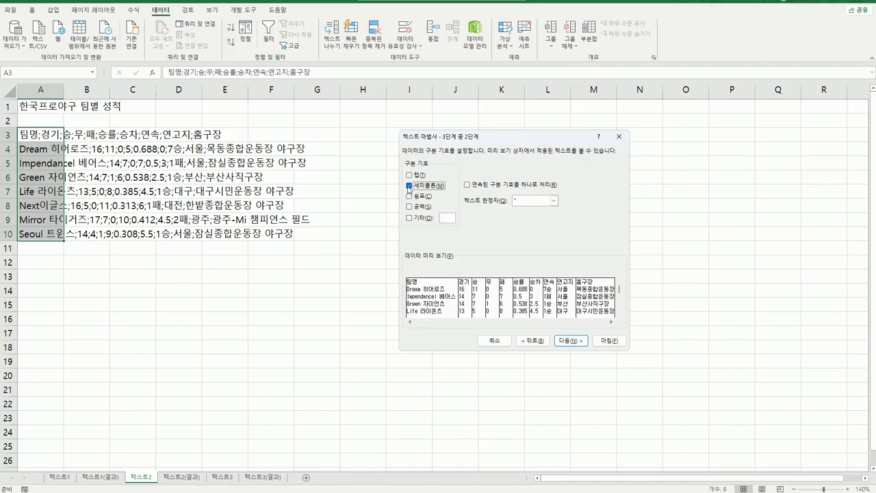
pyautogui.click(567, 342)
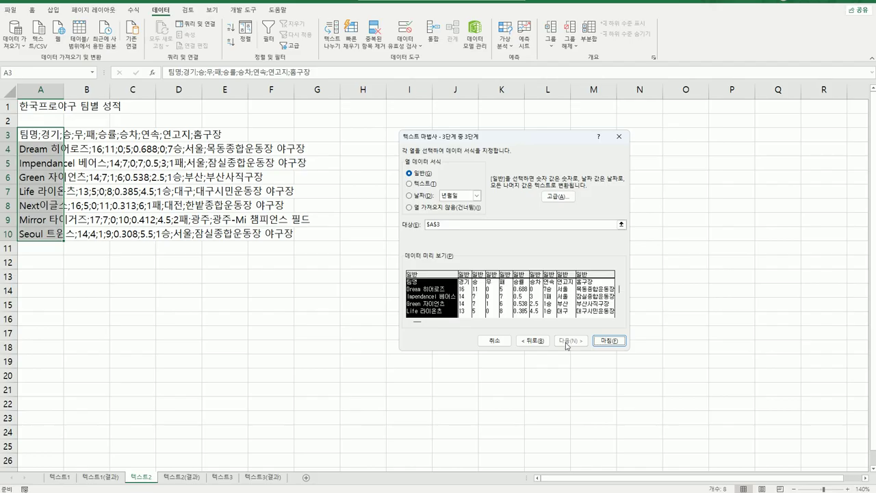
# Exclude the 연고지 column from the import and finish splitting the team data with destination $A$3
pyautogui.click(568, 276)
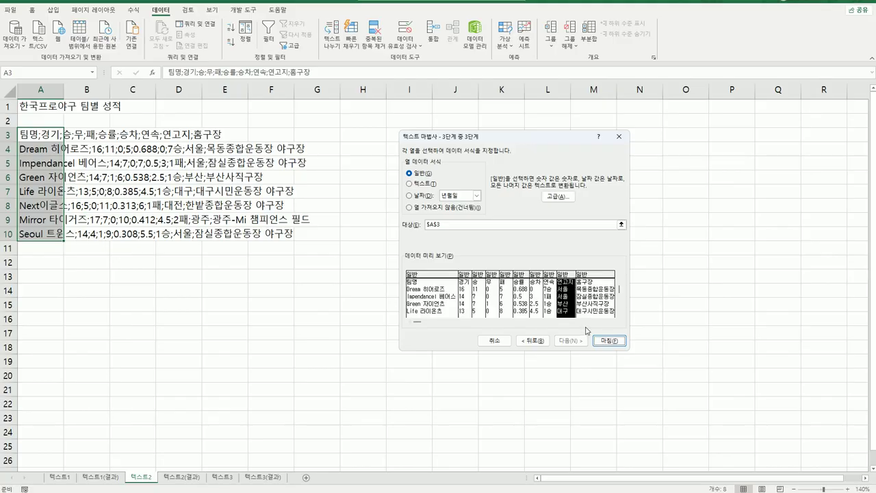
pyautogui.click(427, 209)
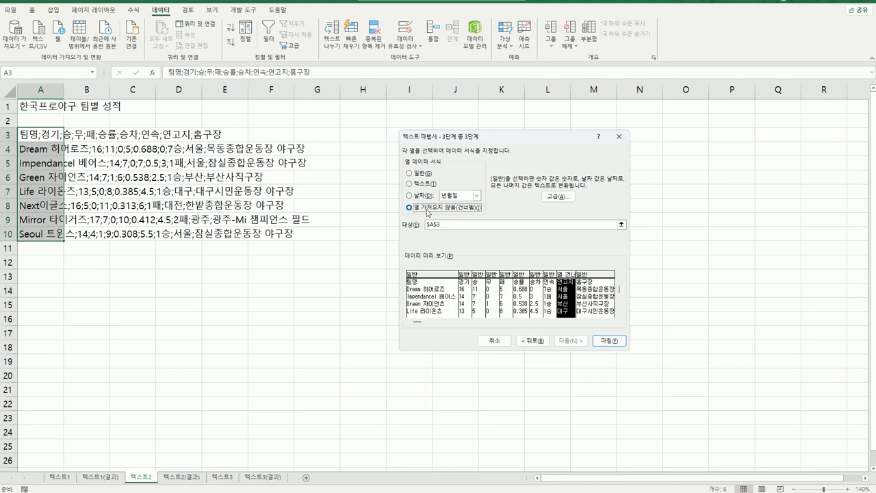
pyautogui.click(609, 341)
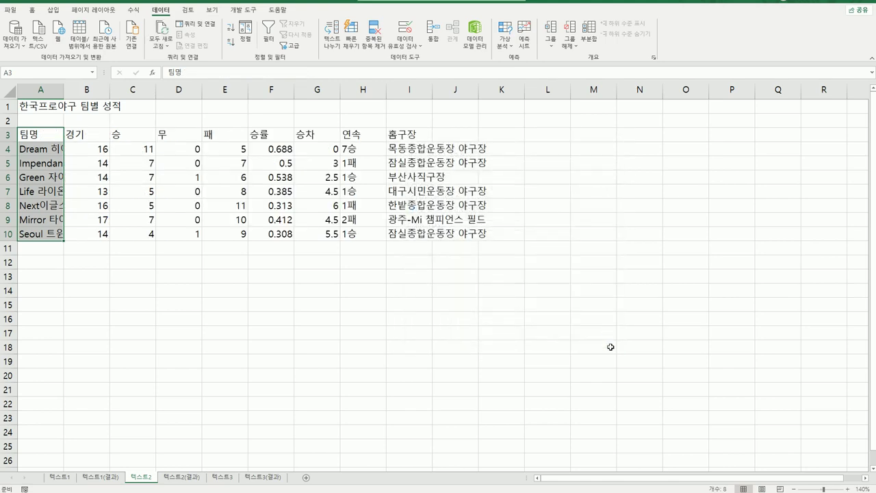
# Widen columns I and A on the 텍스트2 sheet to fit their text and check against the 텍스트2(결과) sheet
pyautogui.click(611, 347)
pyautogui.moveTo(433, 94); pyautogui.dragTo(498, 94)
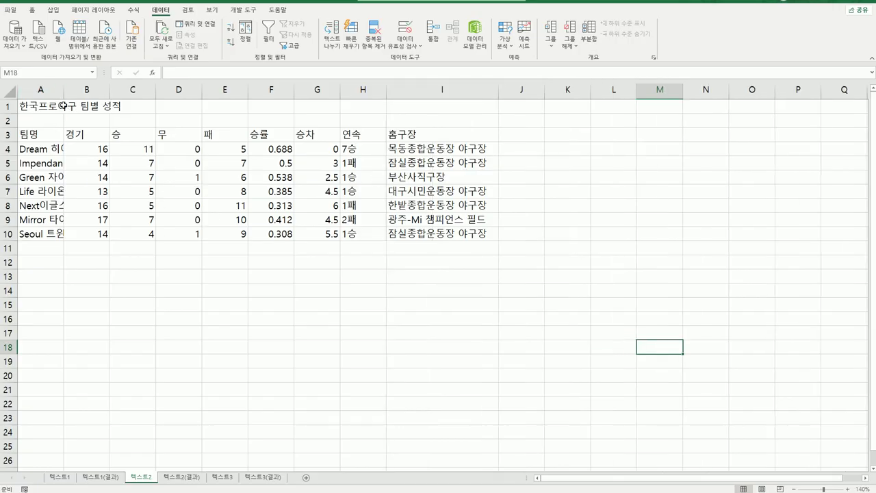
pyautogui.moveTo(64, 94); pyautogui.dragTo(110, 97)
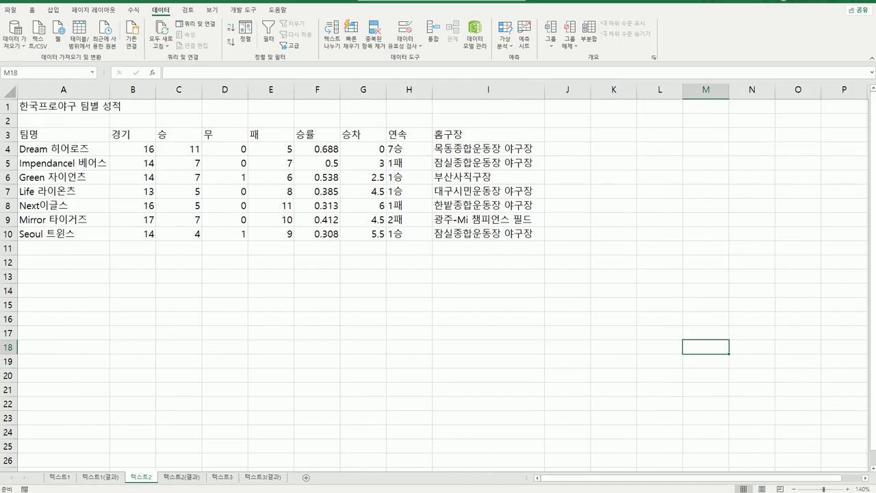
pyautogui.click(179, 468)
pyautogui.click(183, 477)
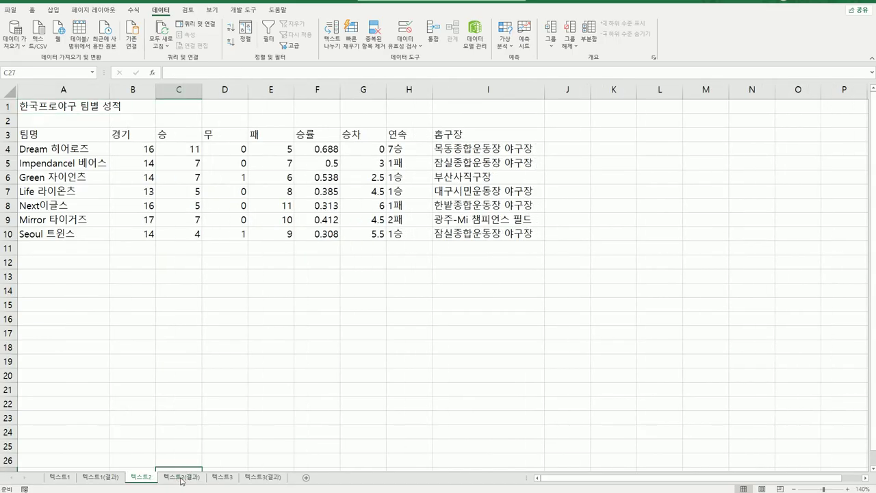
pyautogui.click(183, 480)
pyautogui.click(149, 477)
pyautogui.moveTo(109, 93); pyautogui.dragTo(135, 94)
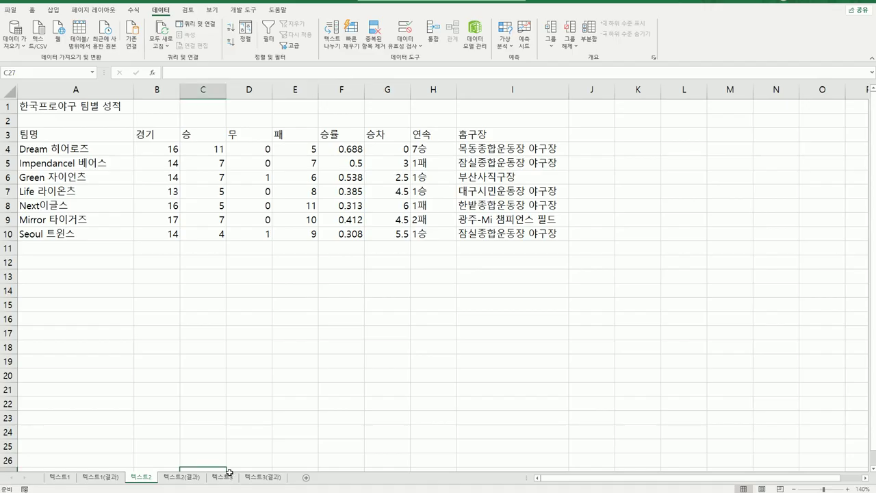
# On the 텍스트3 sheet, start Text to Columns on the purchase data in A2:A14 as delimited data
pyautogui.click(227, 476)
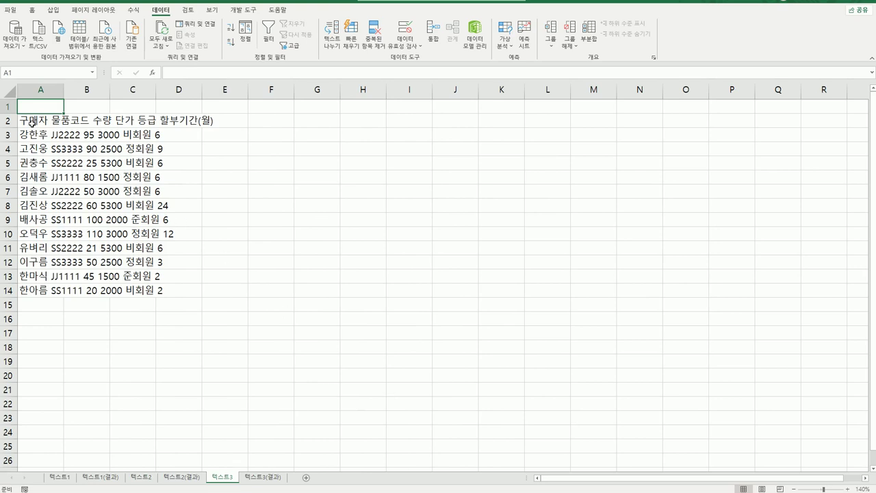
pyautogui.moveTo(31, 123); pyautogui.dragTo(27, 294)
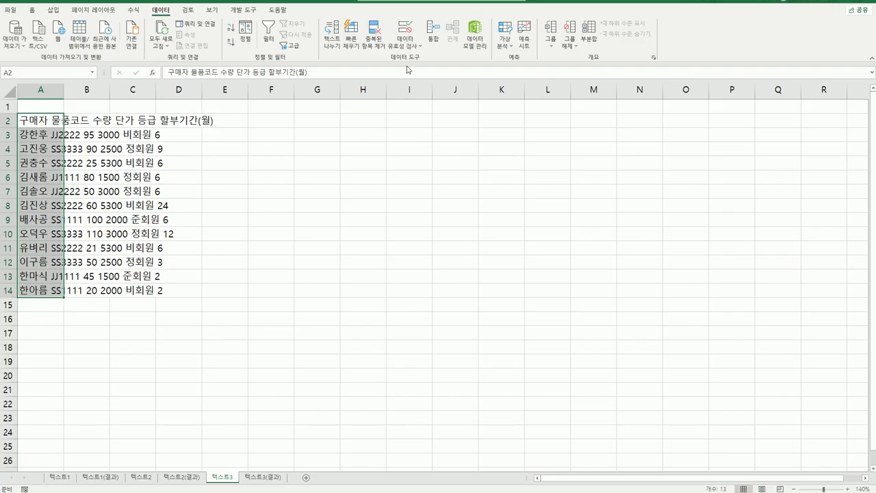
pyautogui.click(332, 38)
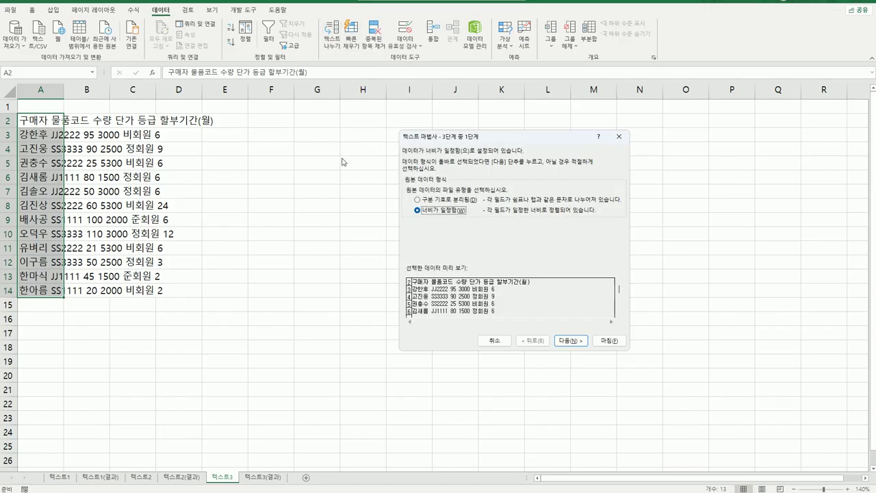
pyautogui.click(434, 201)
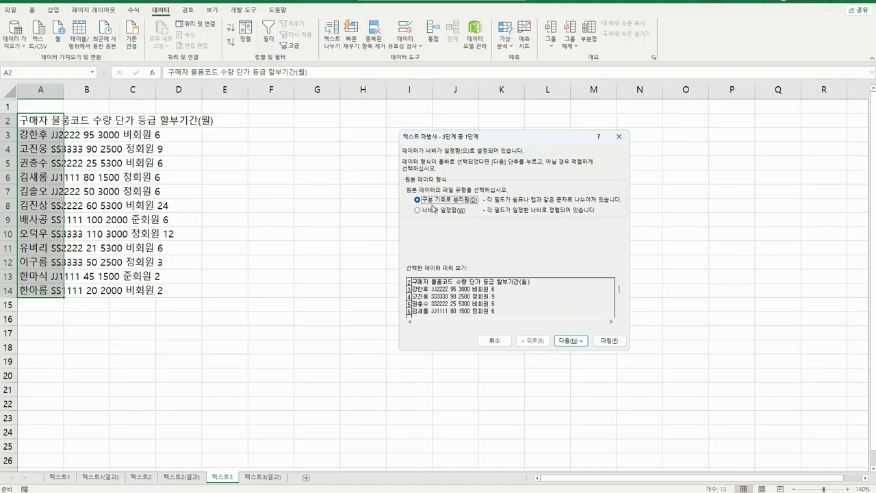
pyautogui.click(562, 343)
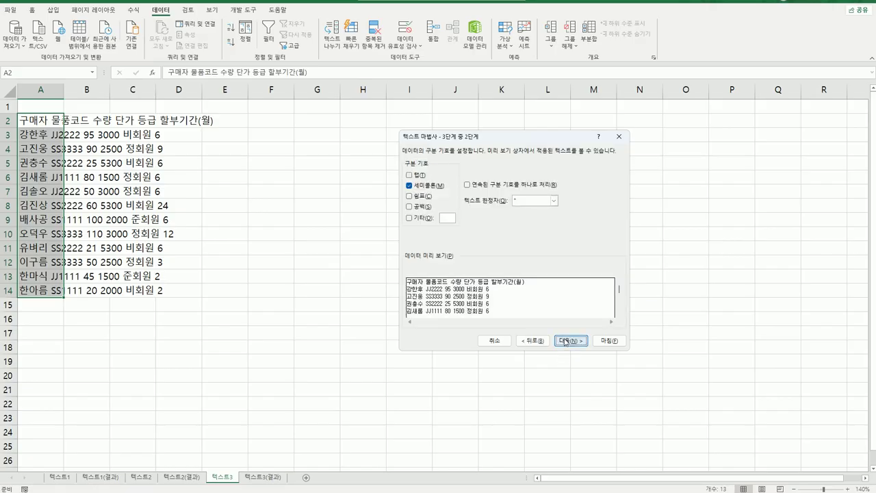
# Make the space the only delimiter for the purchase data by replacing the semicolon delimiter
pyautogui.click(410, 187)
pyautogui.click(410, 206)
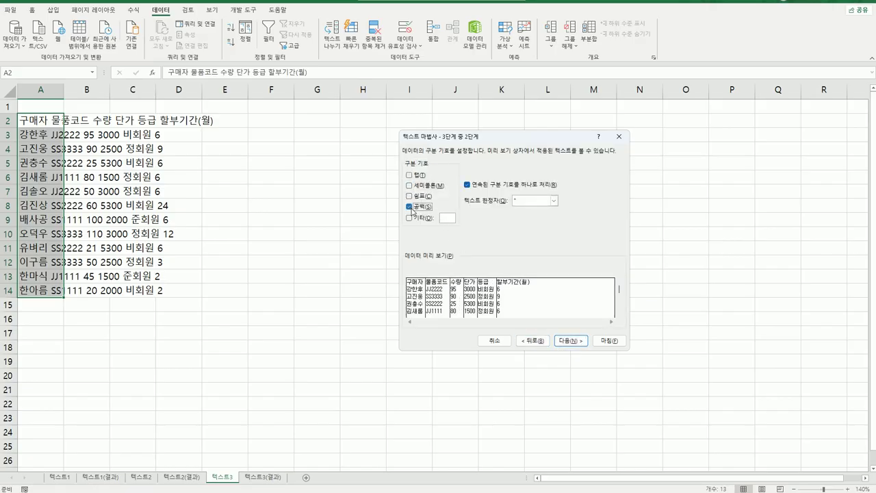
pyautogui.click(570, 344)
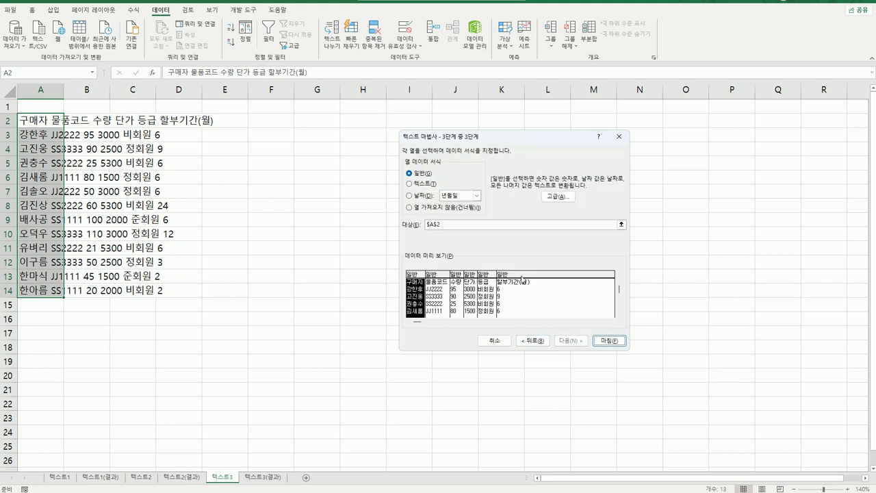
# Exclude the 할부기간(월) column from the import and finish splitting the purchase data with destination $A$2
pyautogui.click(515, 281)
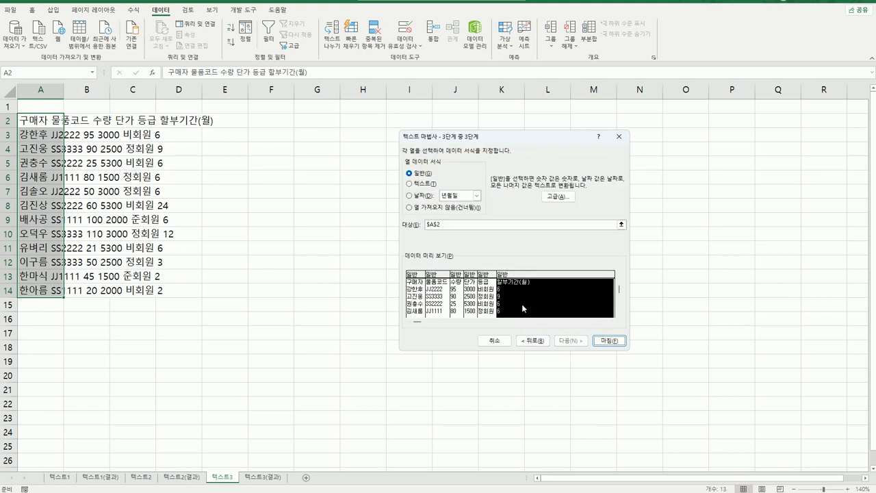
pyautogui.click(445, 208)
pyautogui.click(596, 339)
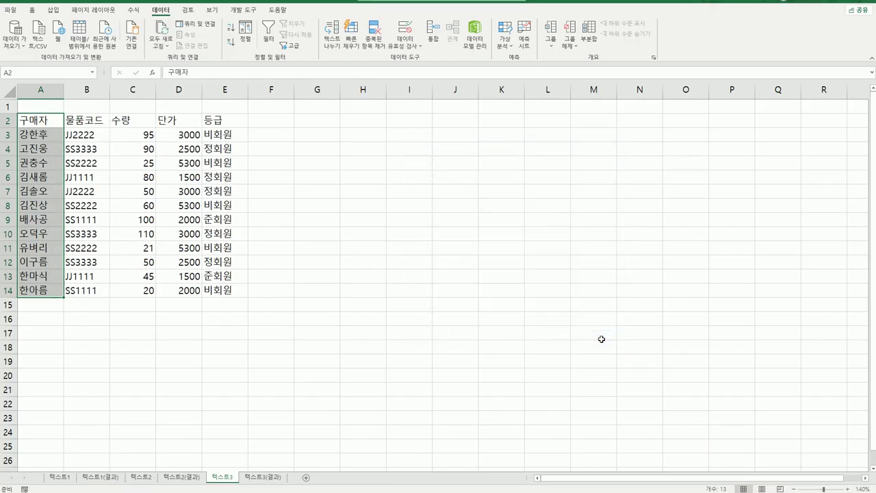
pyautogui.click(583, 369)
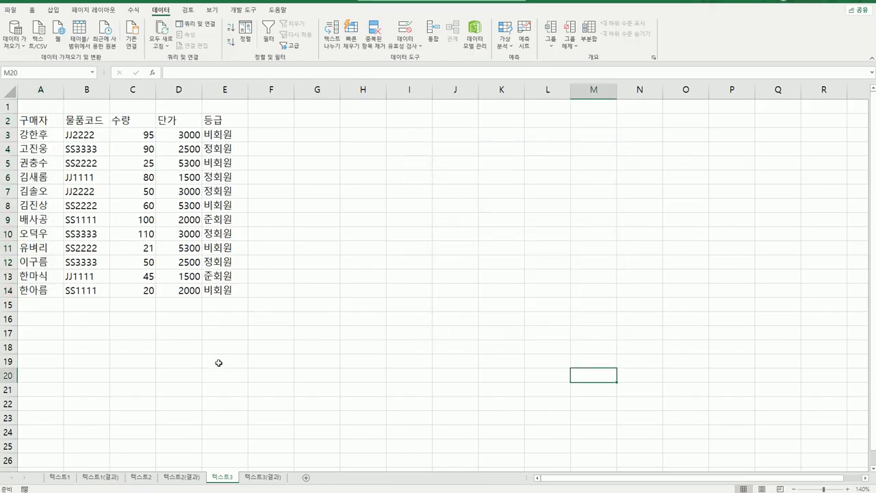
# Check the split purchase data on 텍스트3 against the 텍스트3(결과) sheet
pyautogui.click(321, 348)
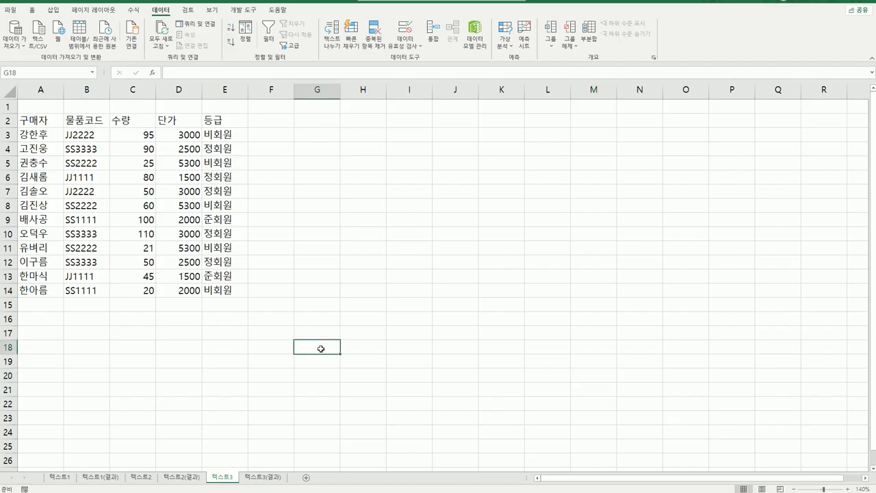
pyautogui.click(265, 478)
pyautogui.click(359, 374)
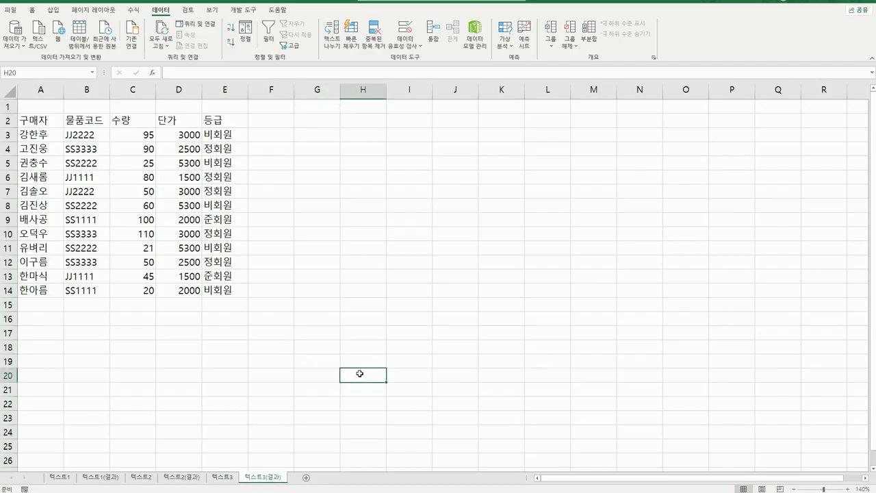